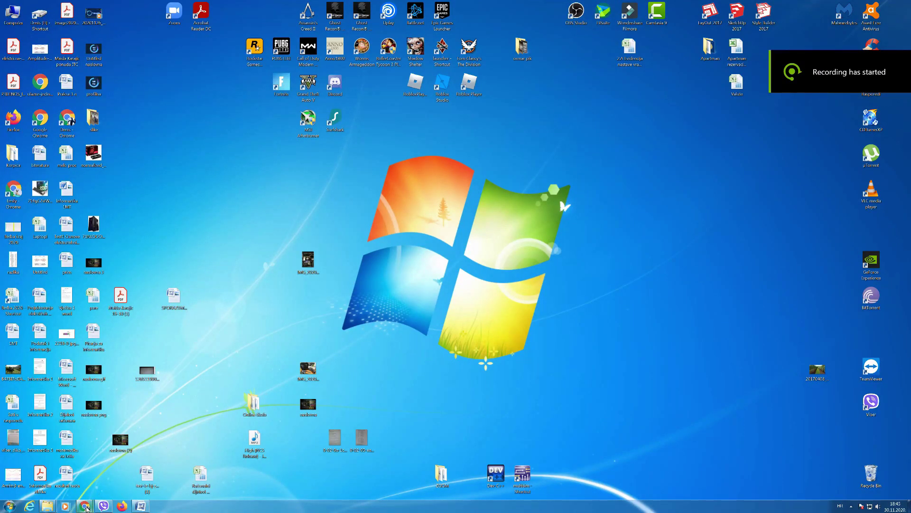
# - In the new Chrome tab, search Google for 'win10 download'
pyautogui.moveTo(85, 507)
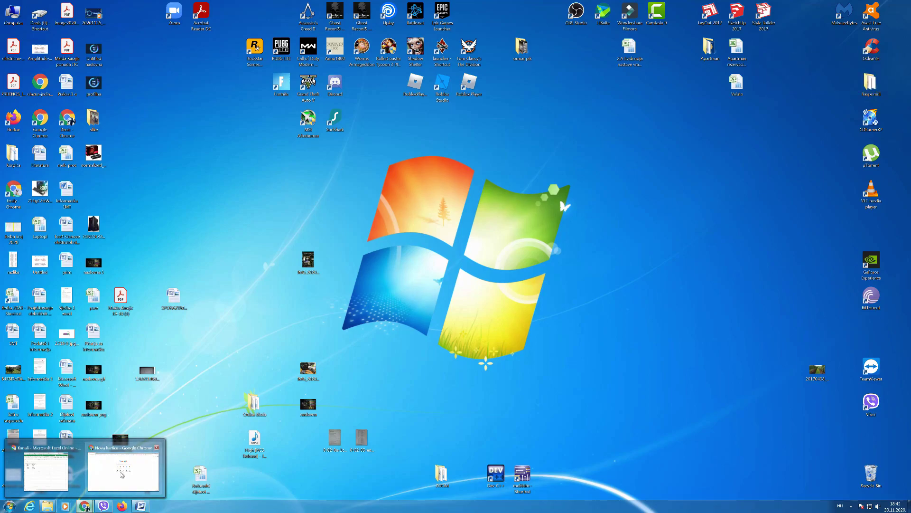
pyautogui.click(120, 472)
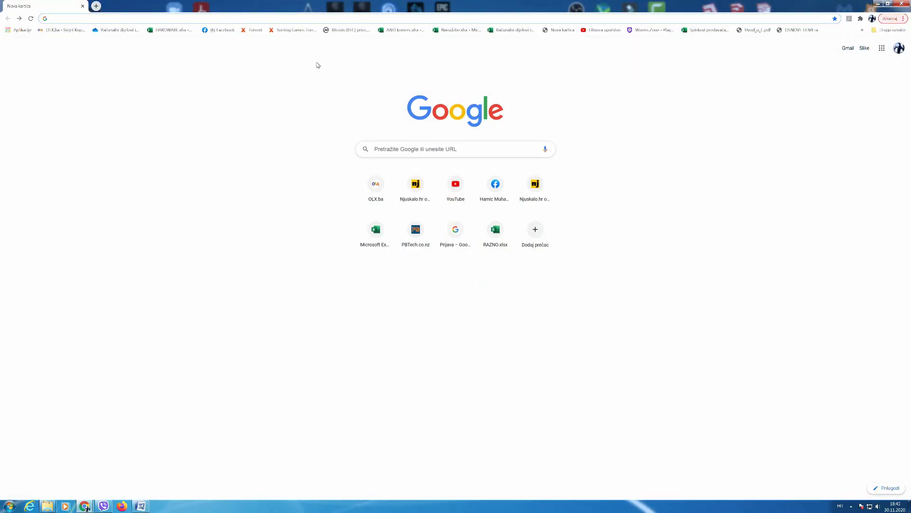
pyautogui.click(427, 149)
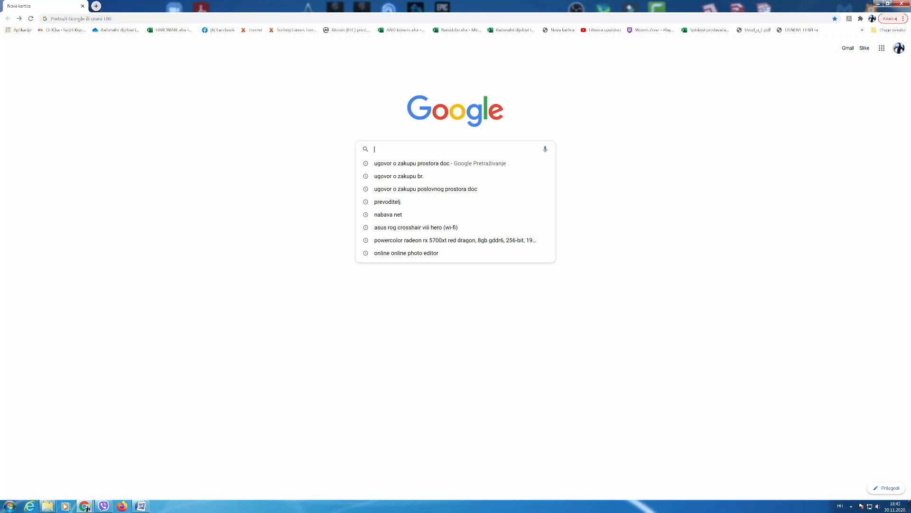
pyautogui.write('win')
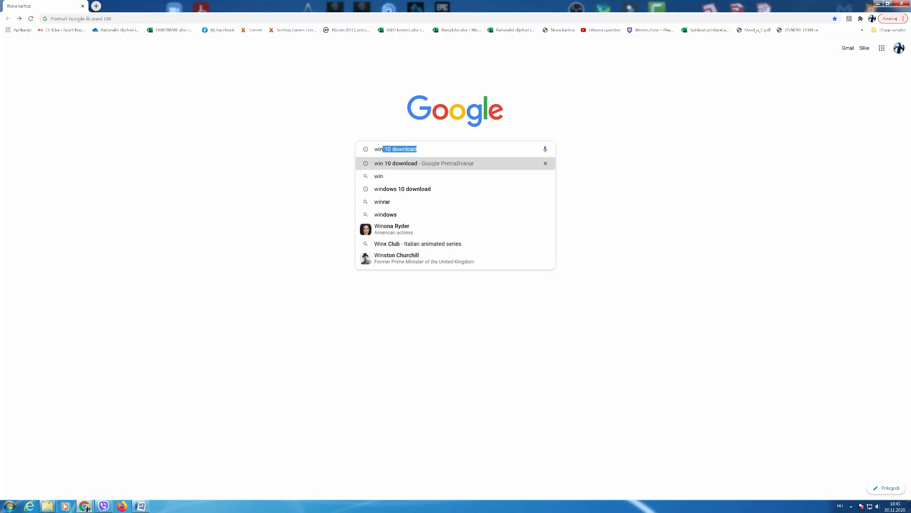
pyautogui.write('10')
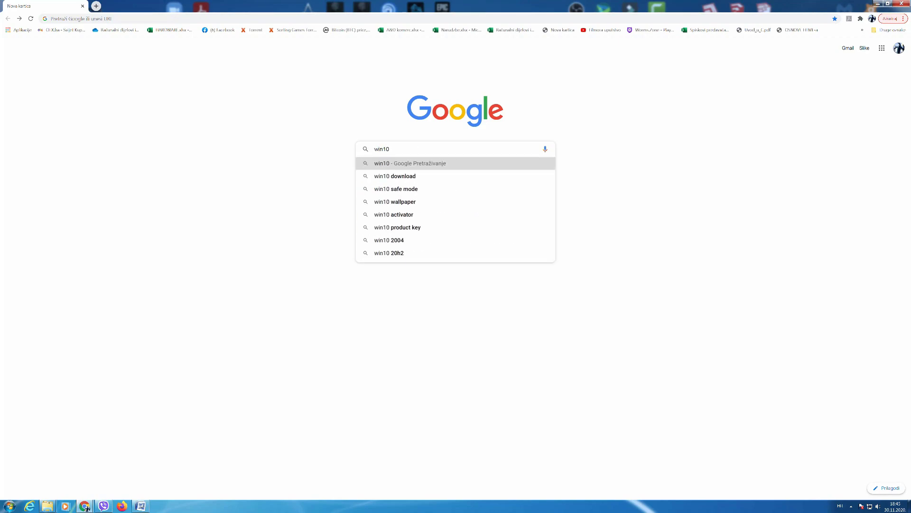
pyautogui.write(' downl')
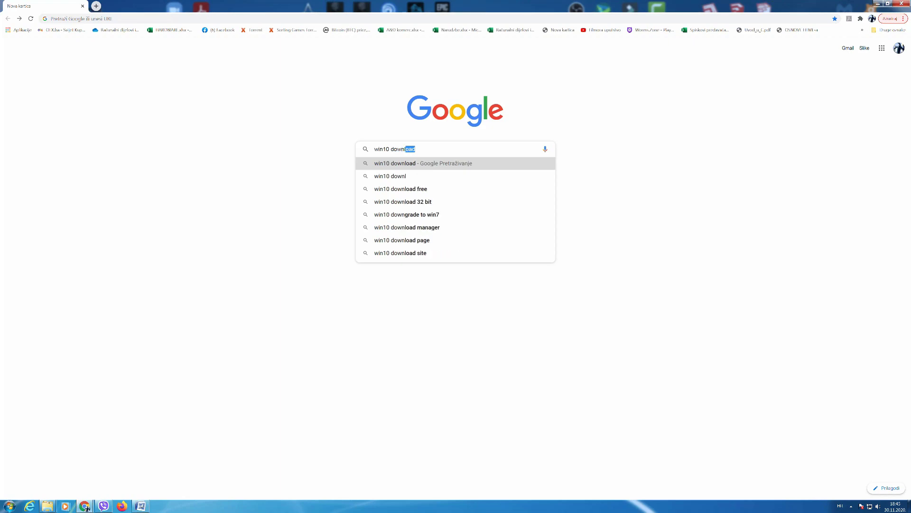
pyautogui.write('oad')
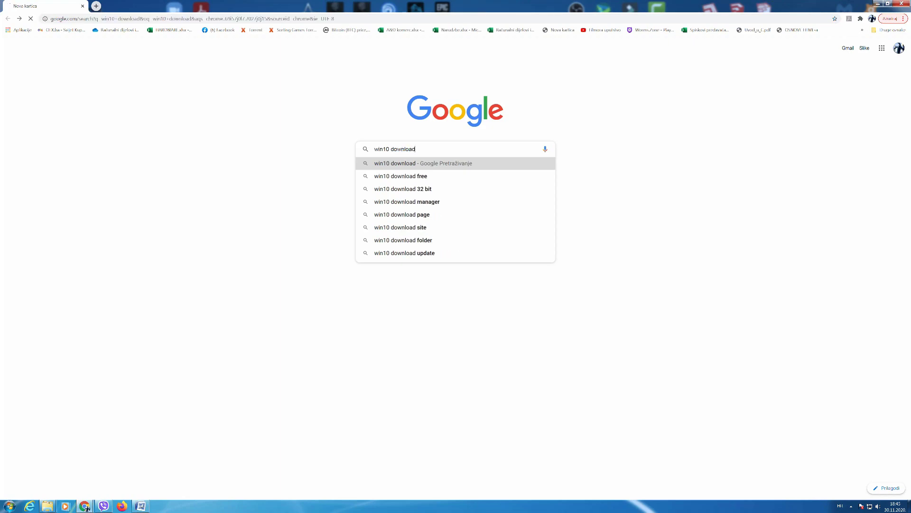
pyautogui.press('Return')
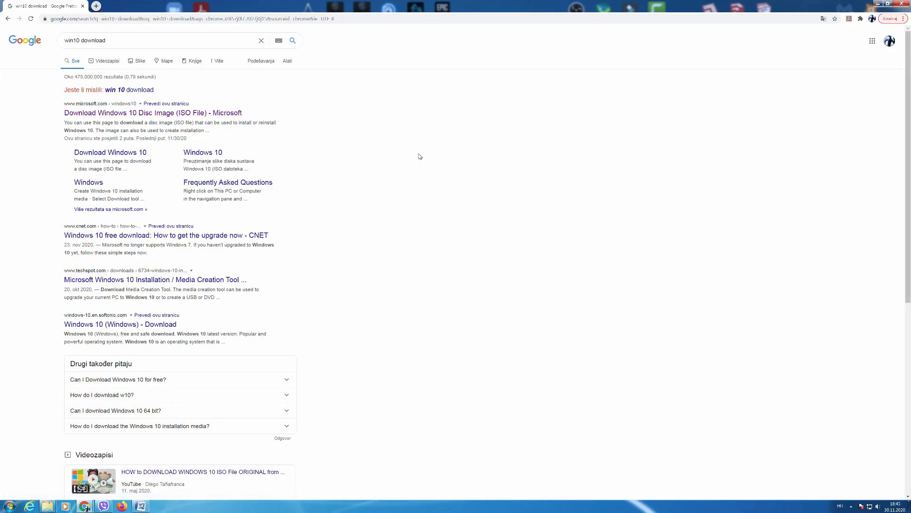
# - Open Microsoft's Download Windows 10 result, expand 'create installation media', and follow the system requirements link
pyautogui.click(158, 114)
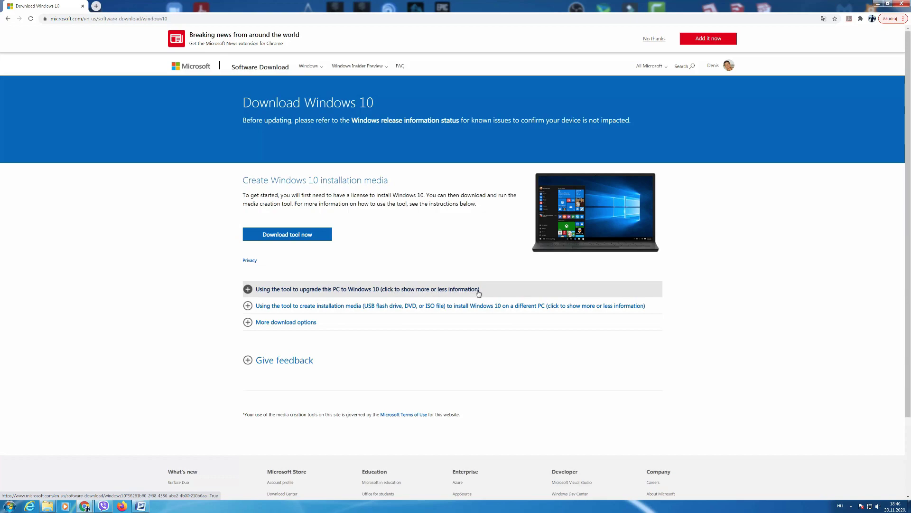
pyautogui.scroll(-2, 248, 308)
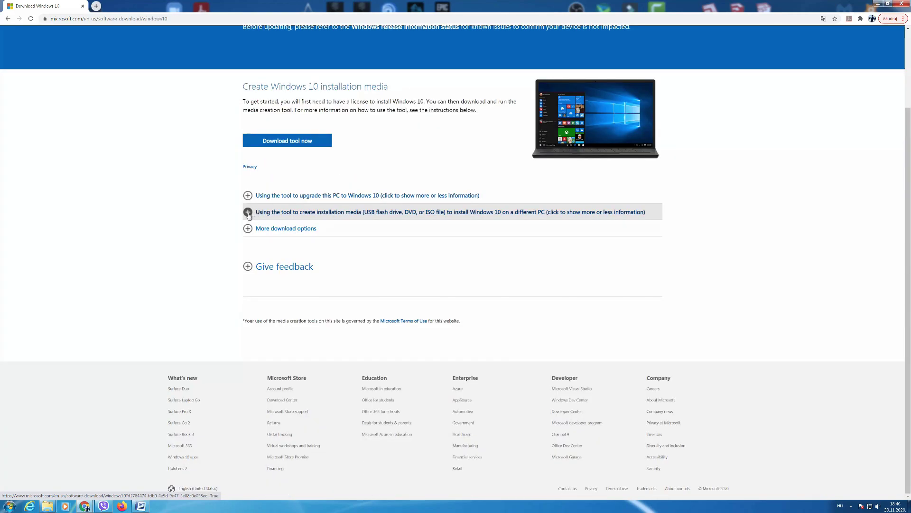
pyautogui.click(248, 212)
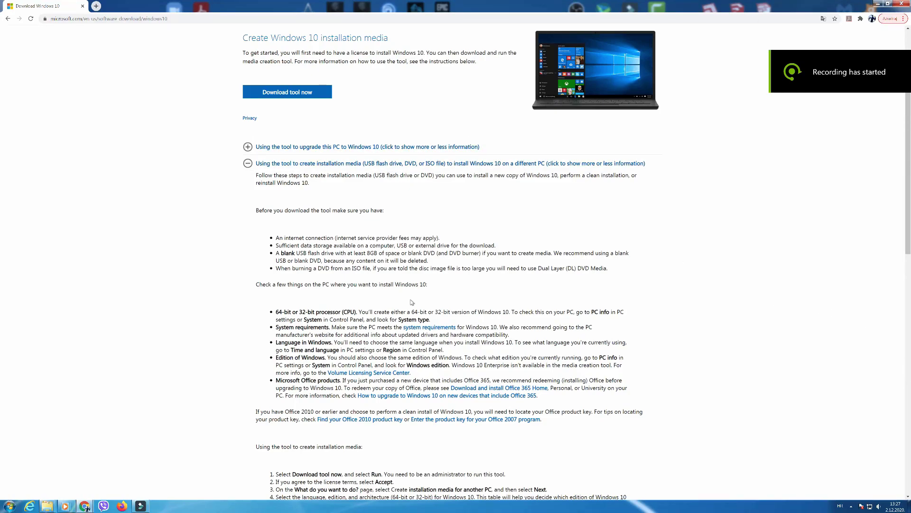
pyautogui.click(422, 328)
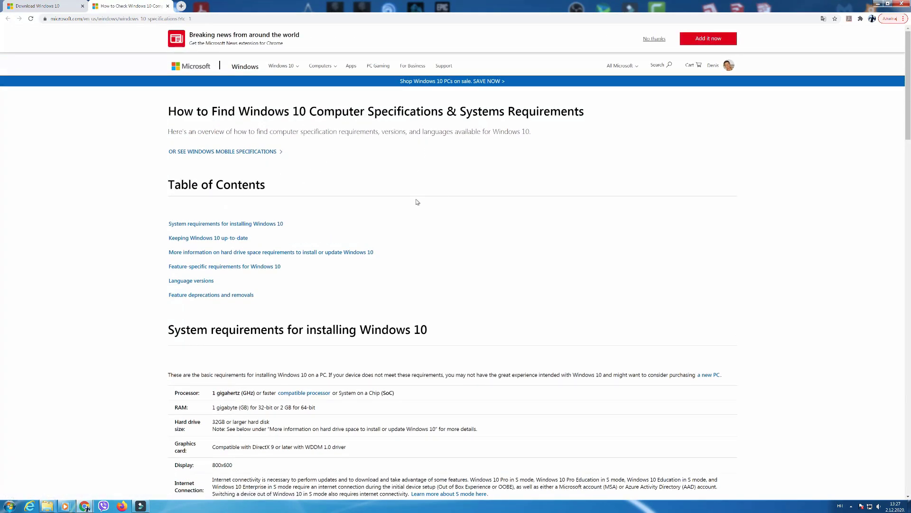
# - Scroll to the System requirements table and follow the compatible processor link
pyautogui.scroll(-2, 418, 202)
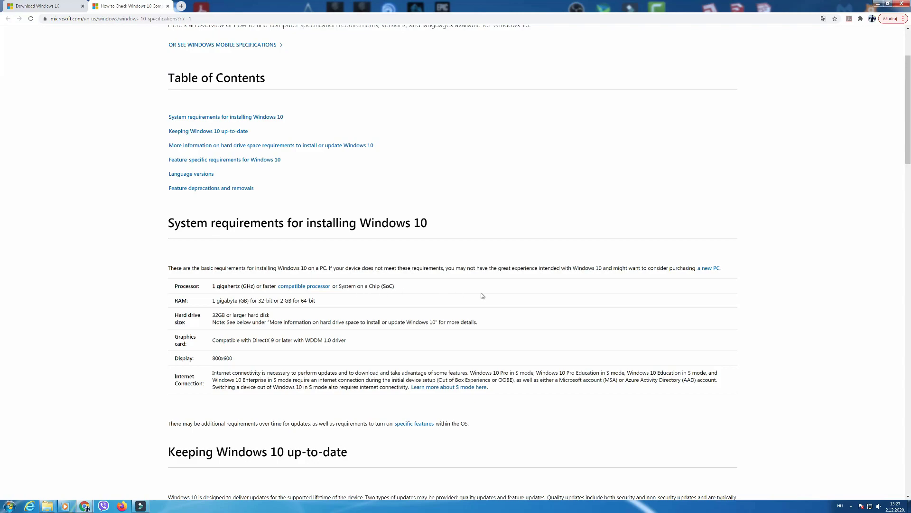
pyautogui.click(316, 289)
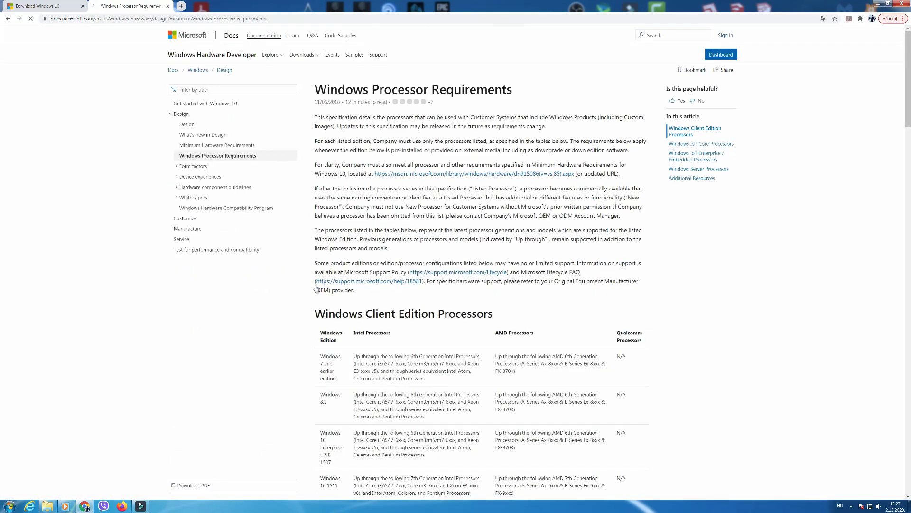
# - Scroll through the client edition processor tables on the Windows Processor Requirements page
pyautogui.scroll(-2, 86, 507)
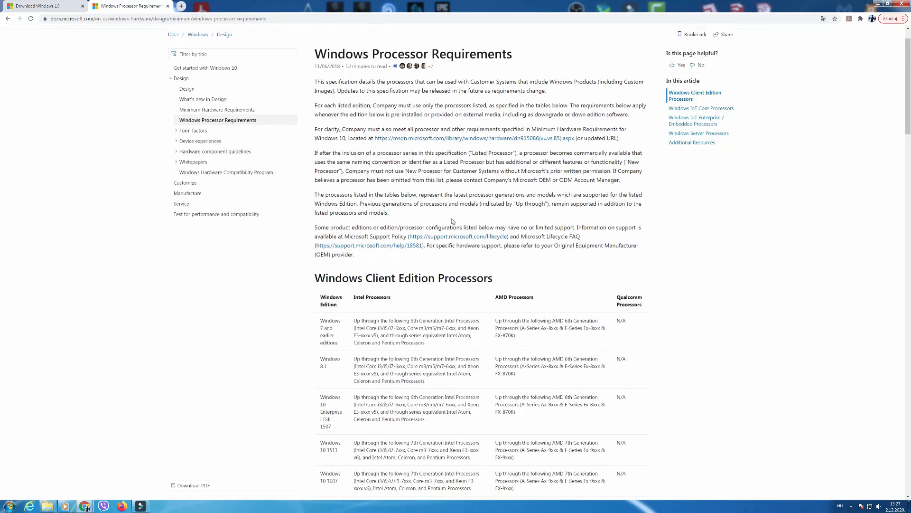
pyautogui.scroll(-3, 453, 221)
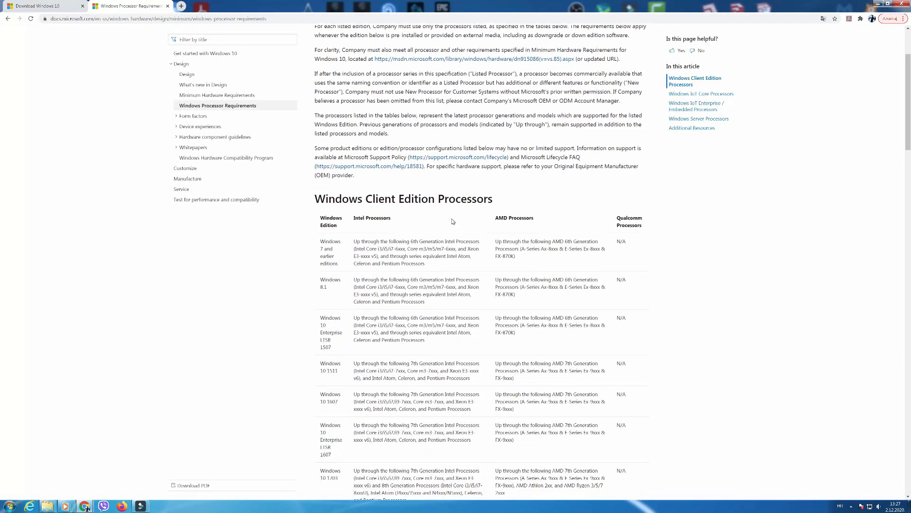
pyautogui.scroll(-3, 452, 221)
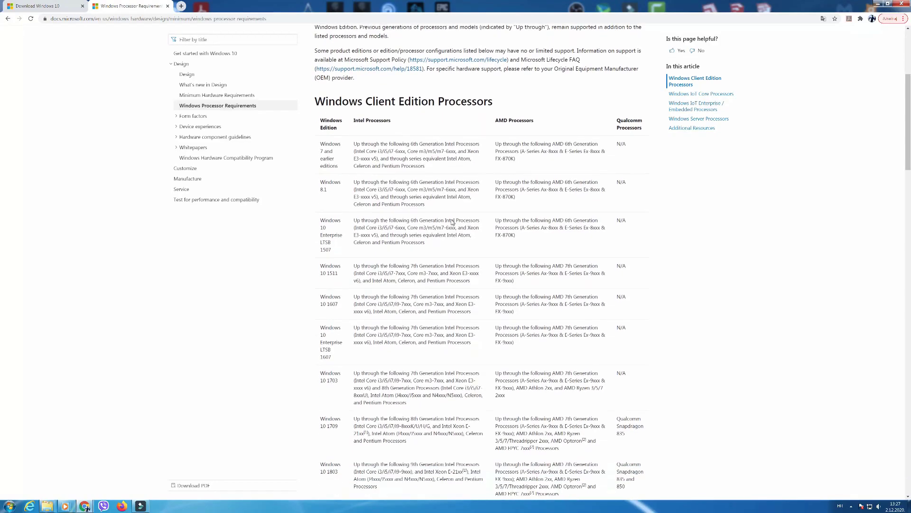
pyautogui.scroll(-6, 453, 222)
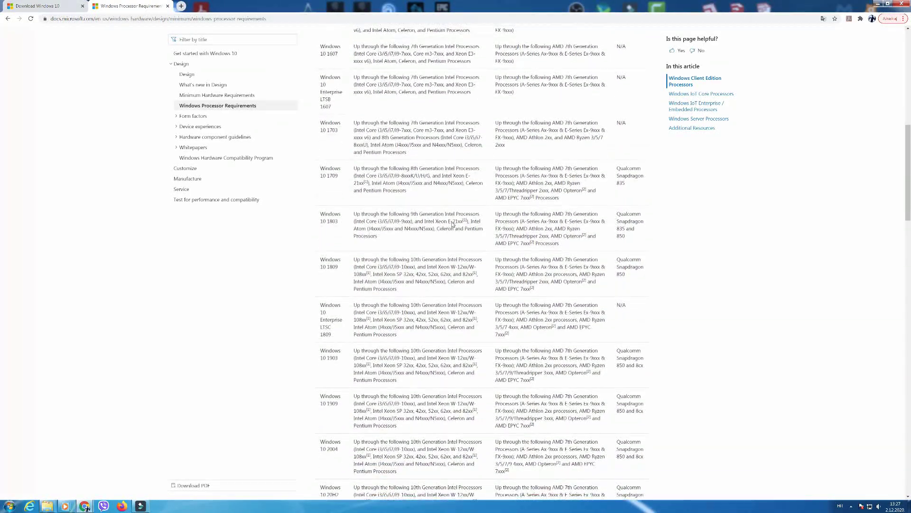
pyautogui.scroll(-4, 451, 225)
pyautogui.scroll(-3, 451, 227)
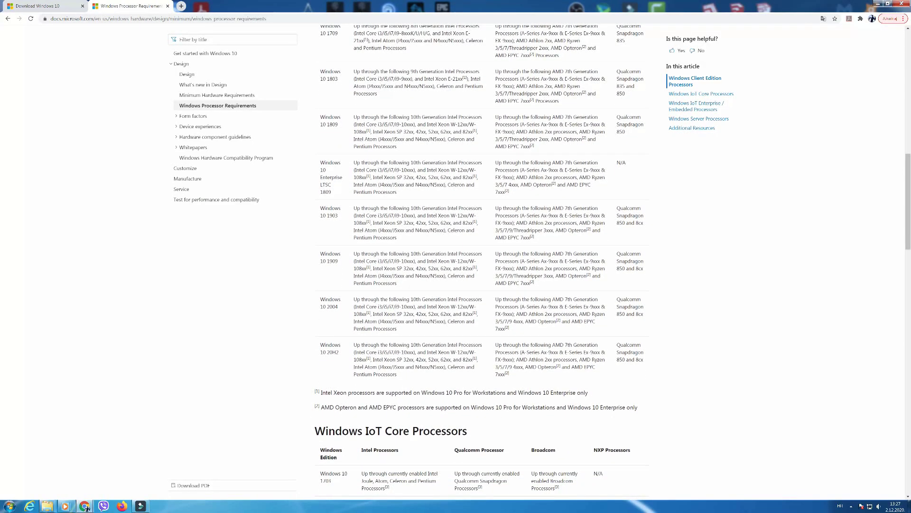
pyautogui.scroll(-6, 451, 226)
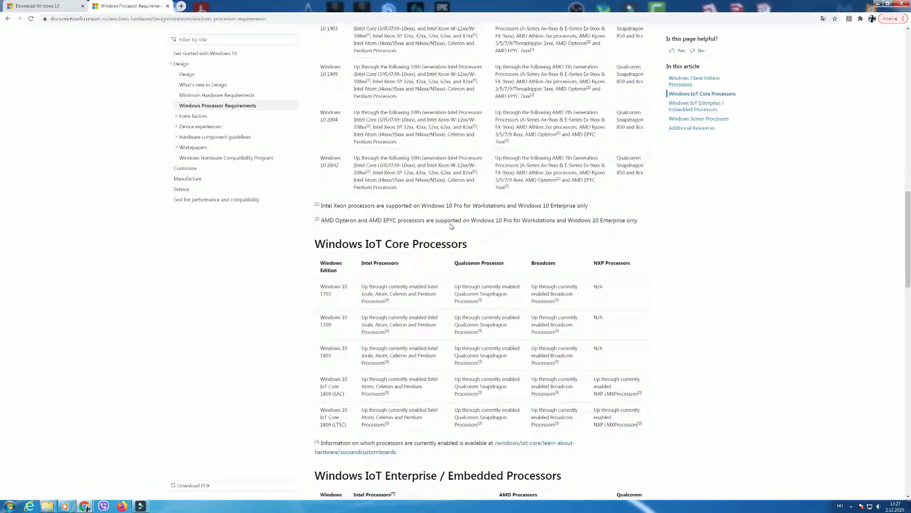
pyautogui.scroll(-4, 451, 226)
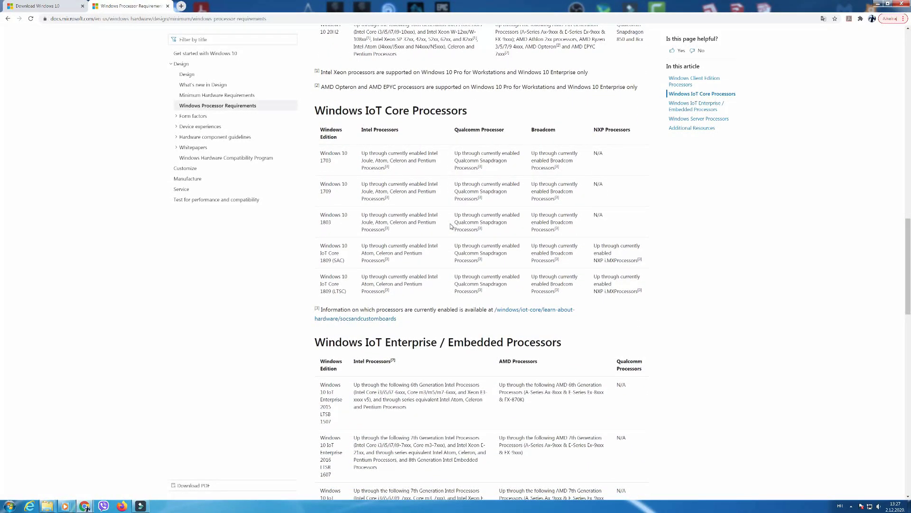
pyautogui.scroll(-1, 452, 226)
pyautogui.scroll(-5, 451, 227)
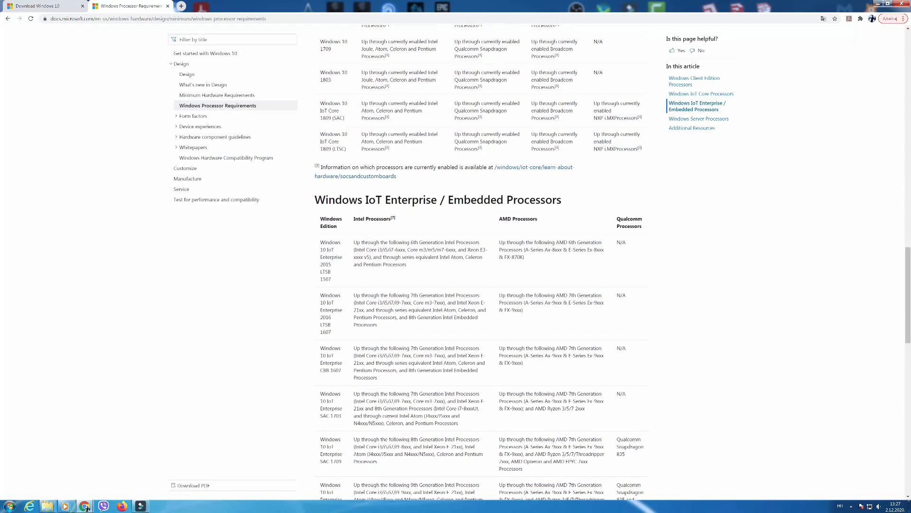
pyautogui.scroll(-2, 451, 226)
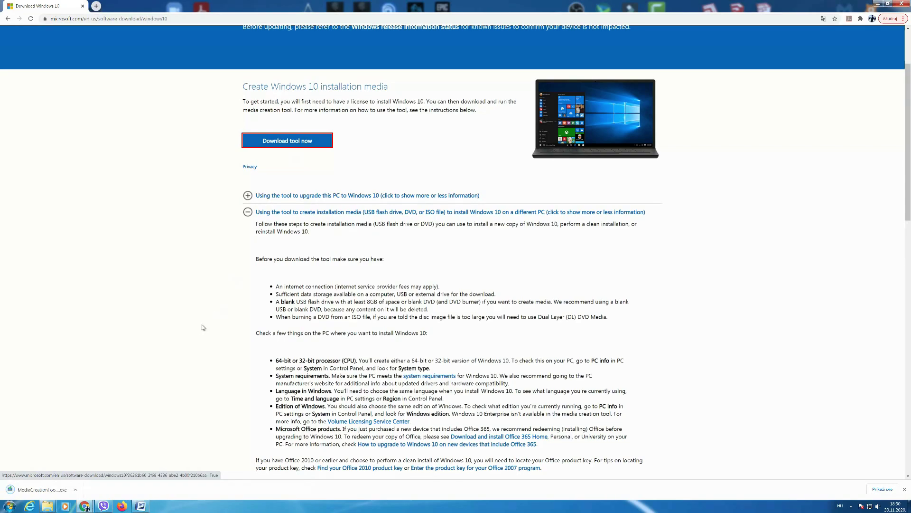
# - Run the downloaded MediaCreationTool file and approve the User Account Control prompt
pyautogui.click(60, 490)
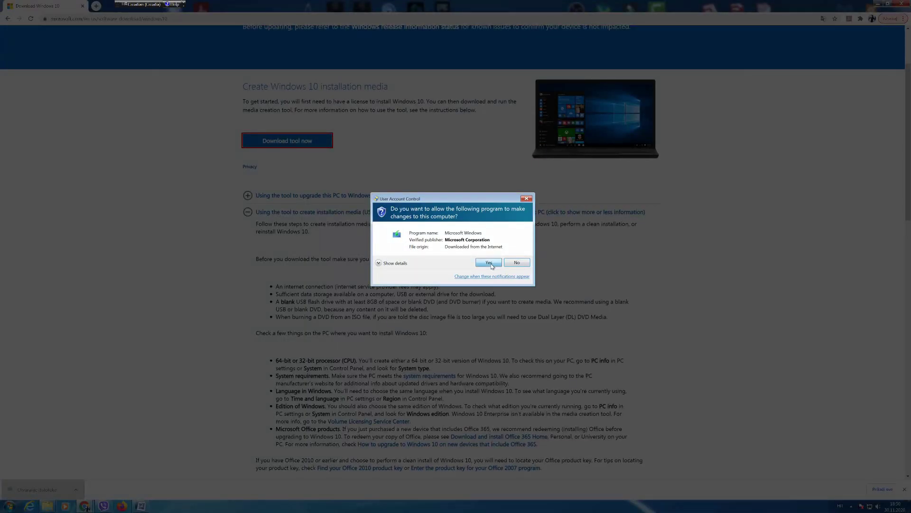
pyautogui.click(488, 262)
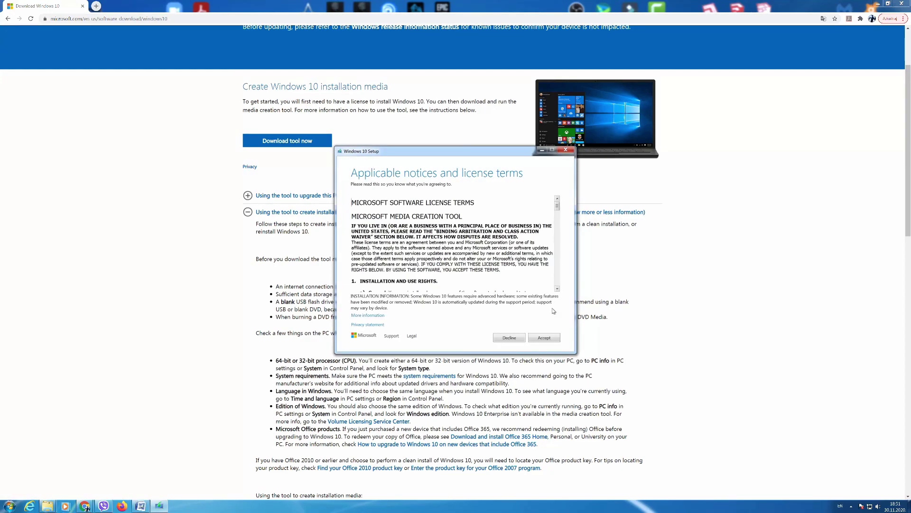
# - Scroll through the Windows 10 license terms and accept them
pyautogui.scroll(-10, 86, 507)
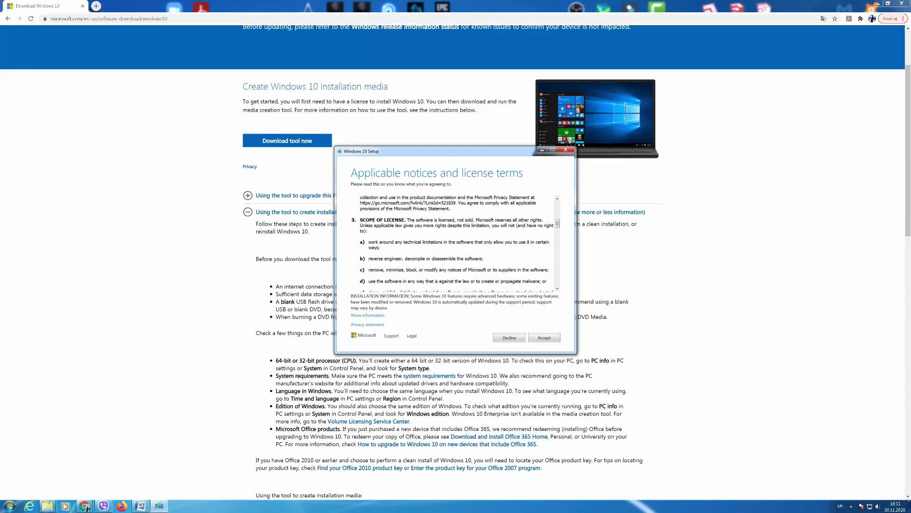
pyautogui.scroll(-10, 86, 507)
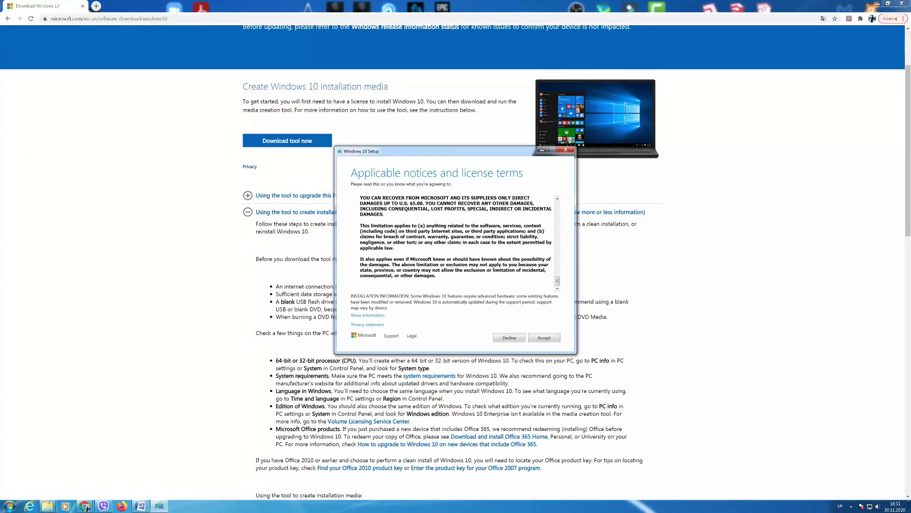
pyautogui.click(544, 337)
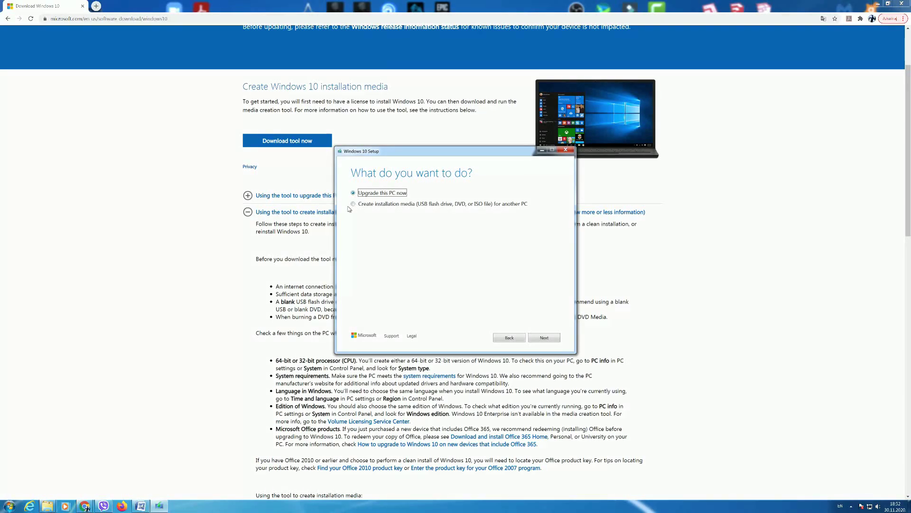
# - Choose to create installation media for another PC and confirm English (United States) as the language
pyautogui.click(353, 204)
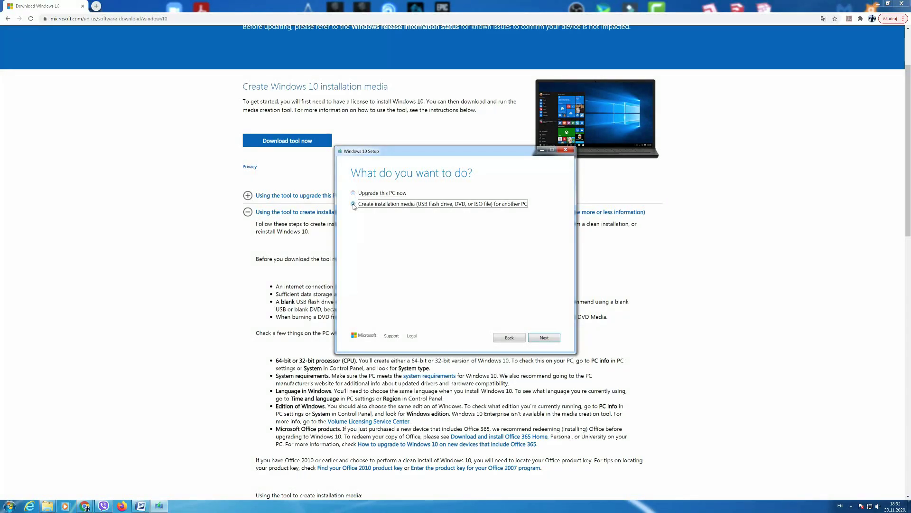
pyautogui.click(546, 338)
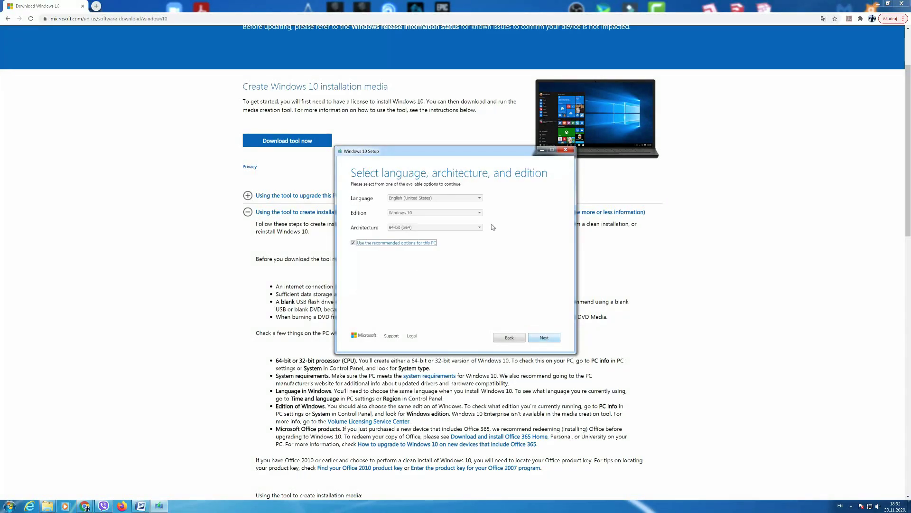
pyautogui.click(353, 243)
pyautogui.click(430, 198)
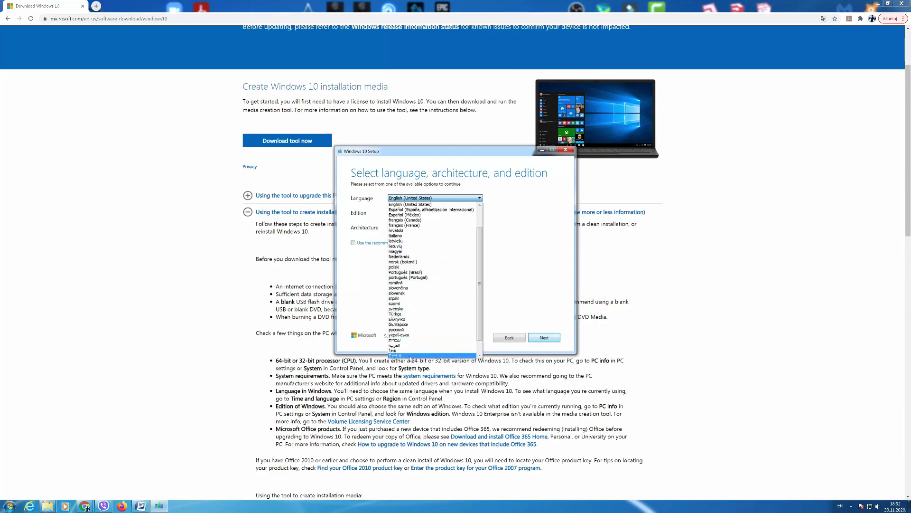
pyautogui.click(525, 283)
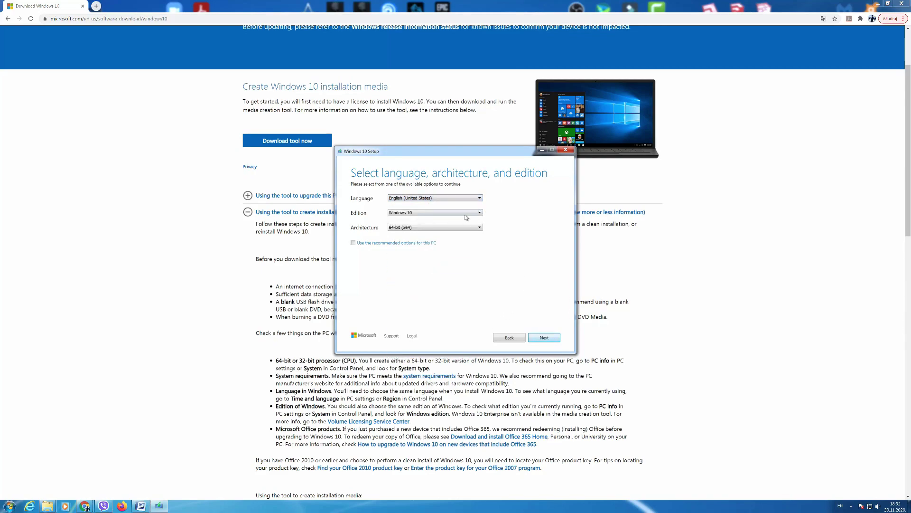
# - Confirm Windows 10 edition and 64-bit (x64) architecture, keeping the recommended options on
pyautogui.click(466, 217)
pyautogui.click(466, 217)
pyautogui.click(465, 216)
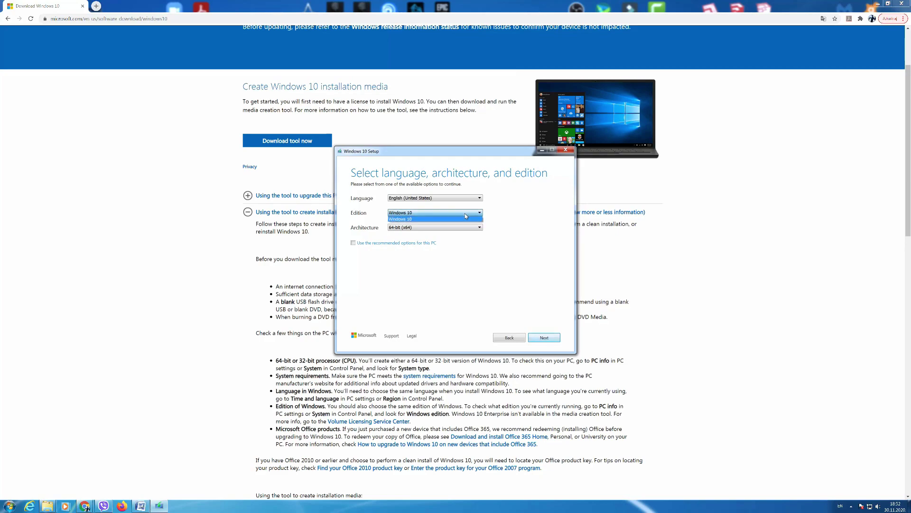
pyautogui.click(465, 216)
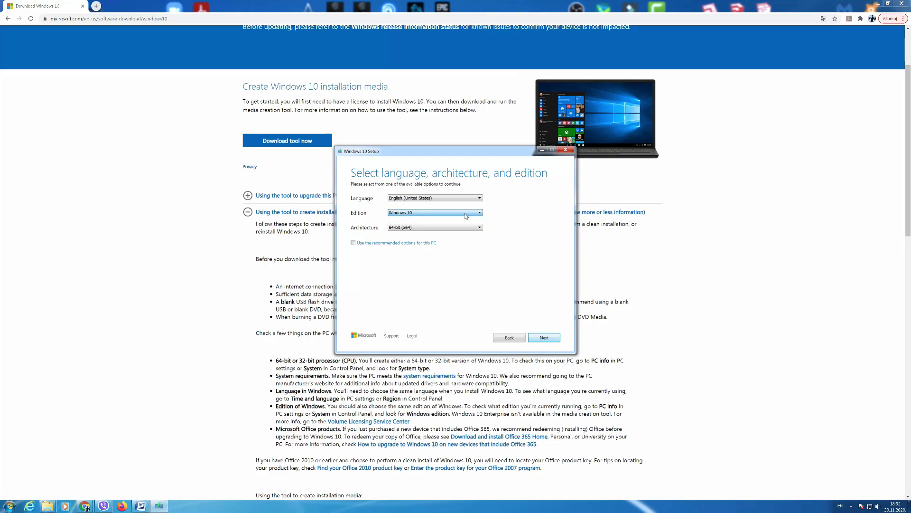
pyautogui.click(473, 228)
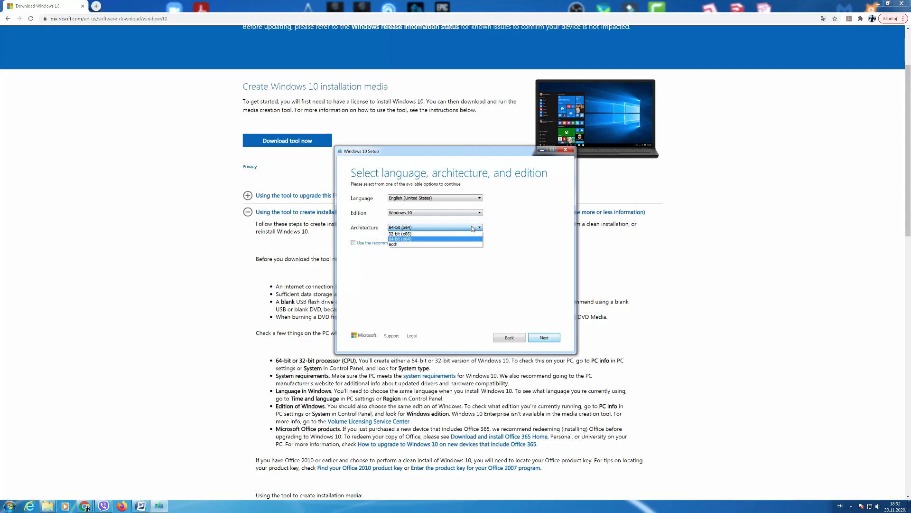
pyautogui.click(416, 228)
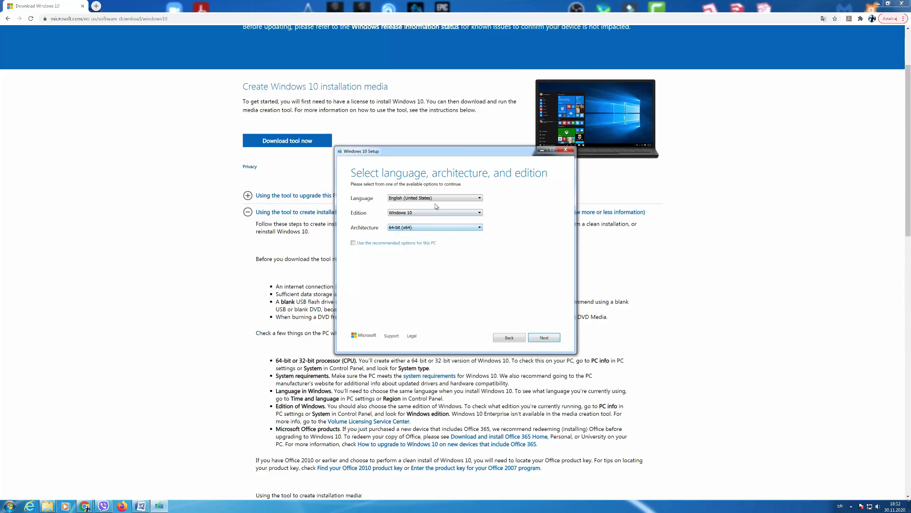
pyautogui.click(354, 244)
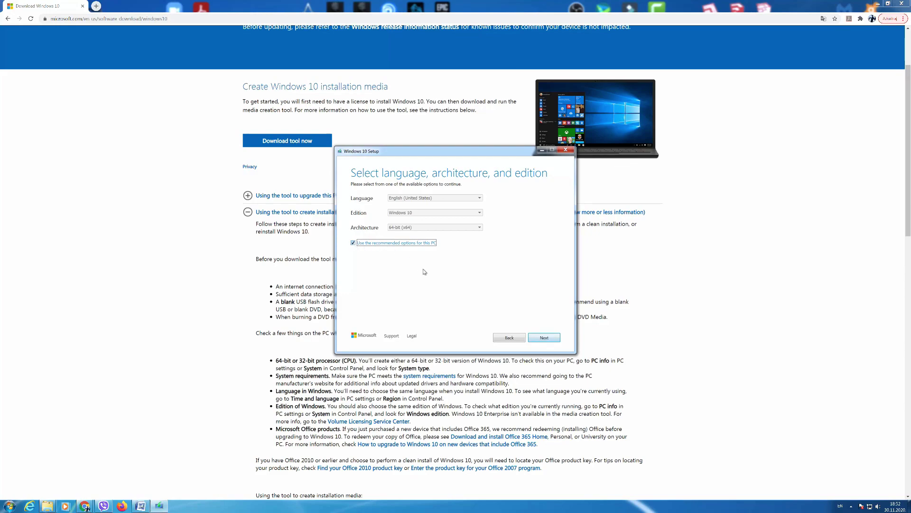
pyautogui.click(543, 340)
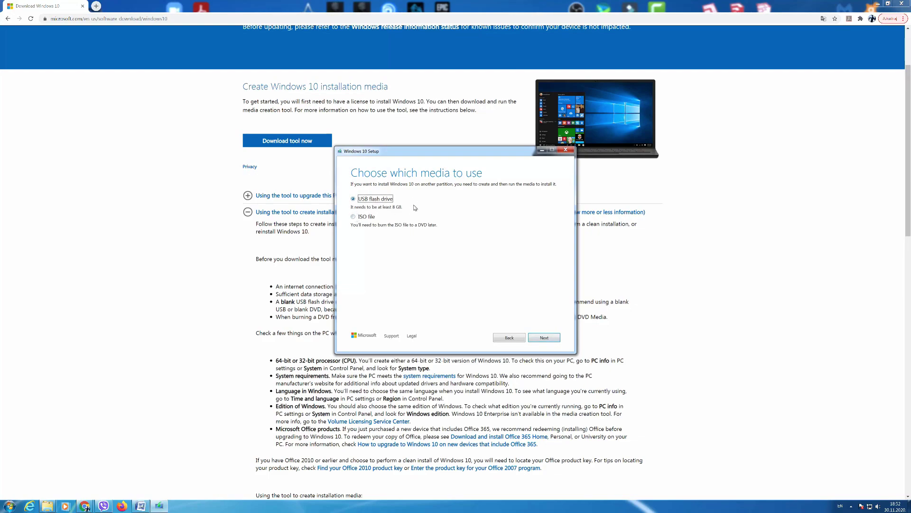
# - Choose USB flash drive, not ISO file, as the media to create
pyautogui.click(353, 218)
pyautogui.click(353, 200)
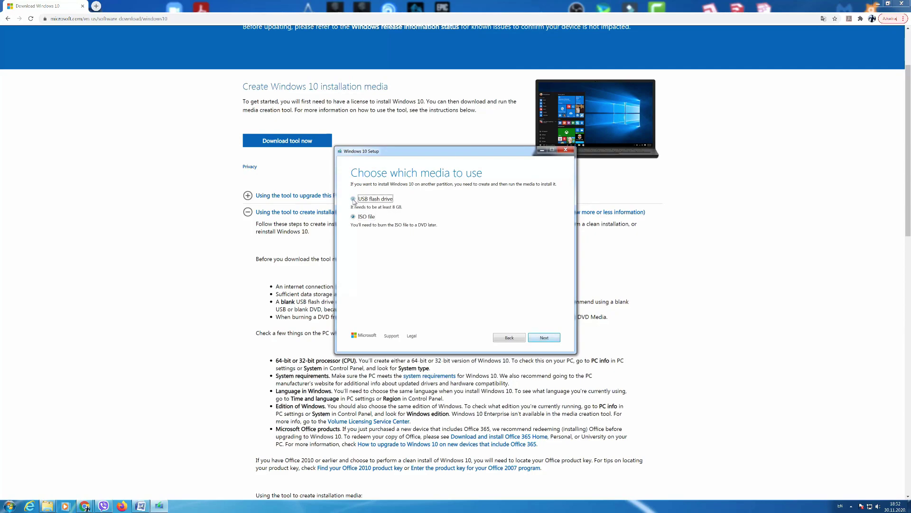
pyautogui.click(542, 338)
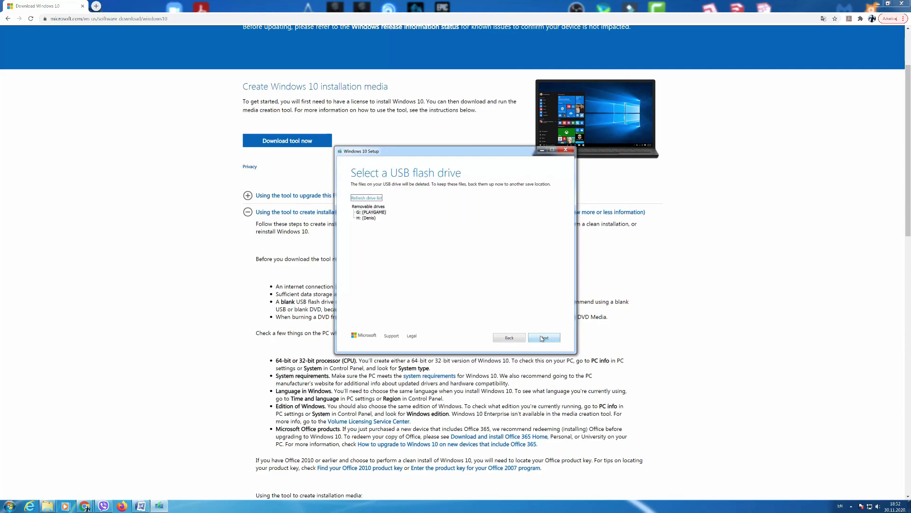
# - Write Windows 10 onto drive G: and finish once the USB drive is ready
pyautogui.click(378, 213)
pyautogui.click(373, 198)
pyautogui.click(544, 338)
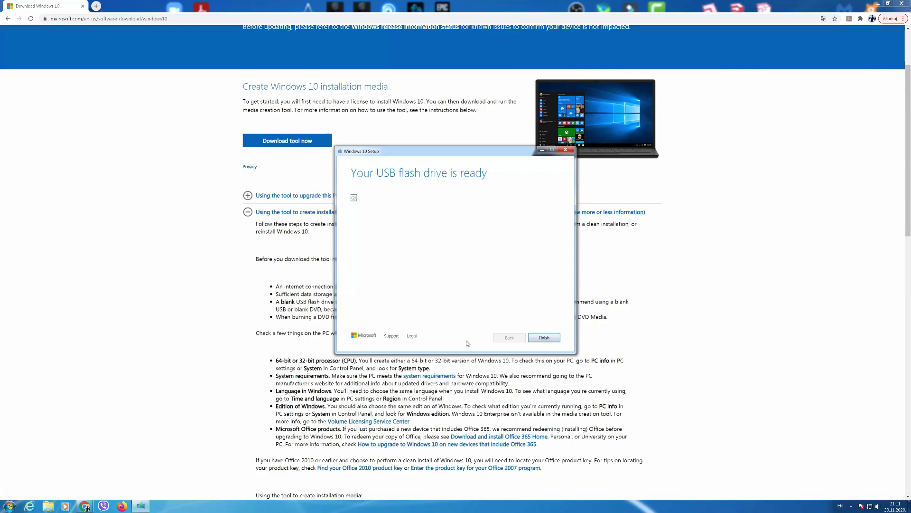
pyautogui.click(539, 340)
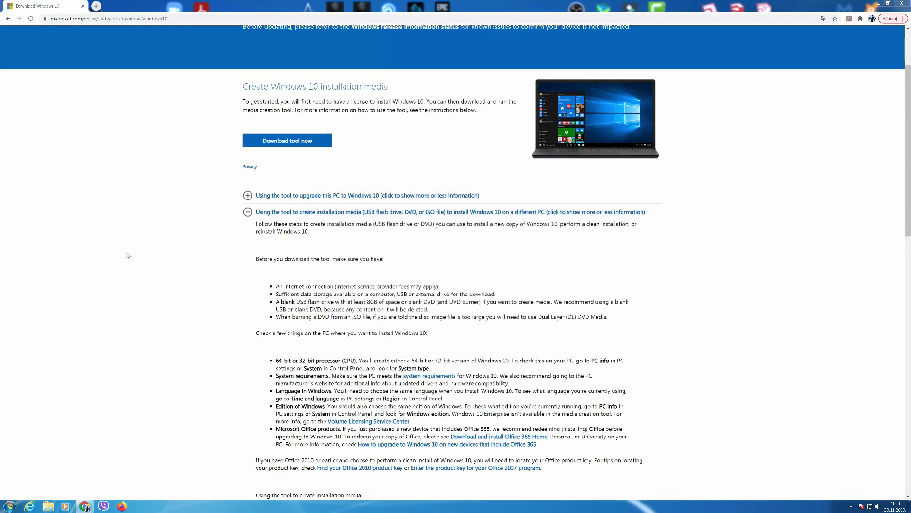
# - Open ESD-USB (G:) in Explorer to check its boot, efi, sources and setup files
pyautogui.click(48, 506)
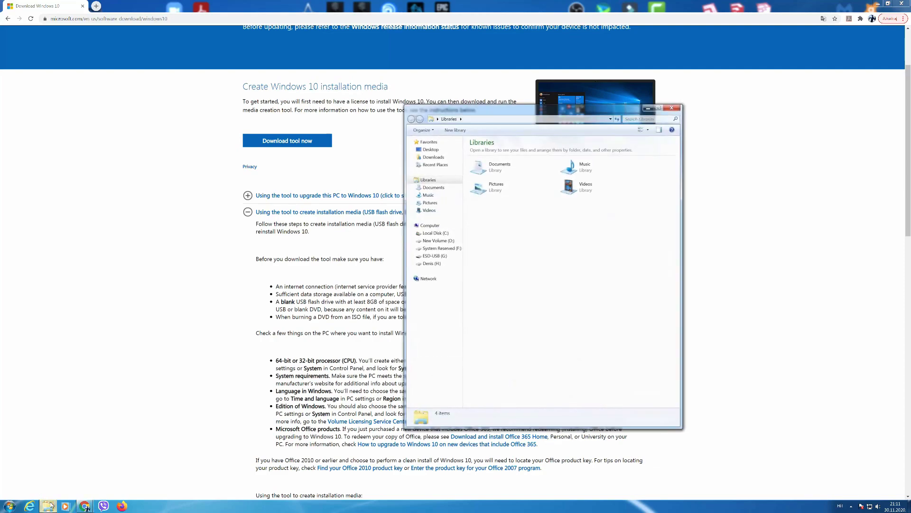
pyautogui.click(430, 226)
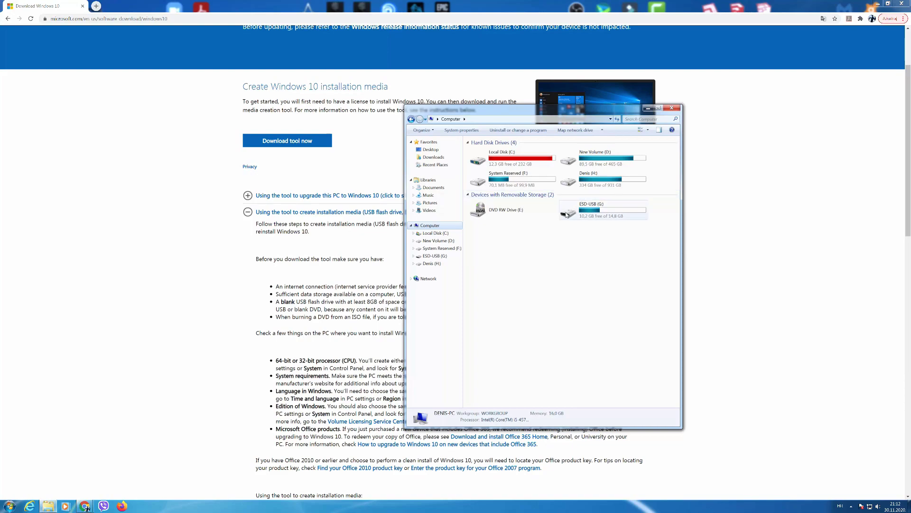
pyautogui.doubleClick(594, 210)
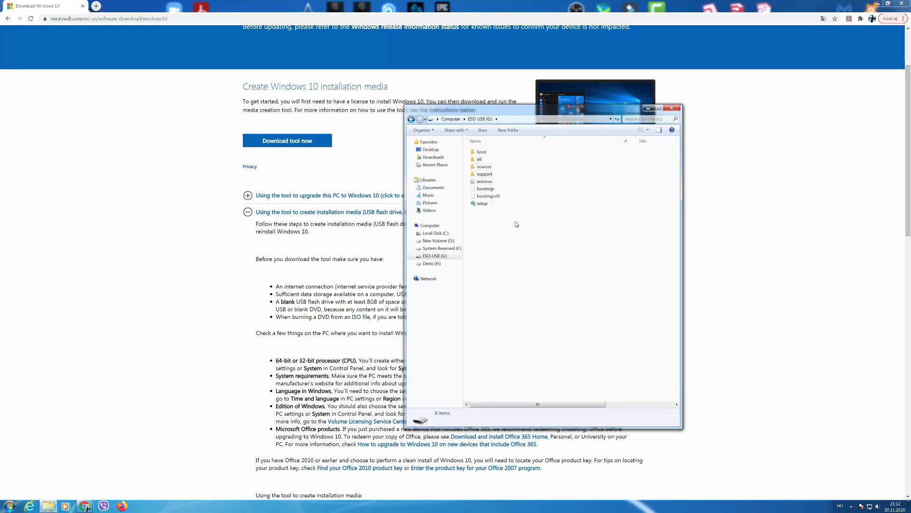
pyautogui.click(411, 119)
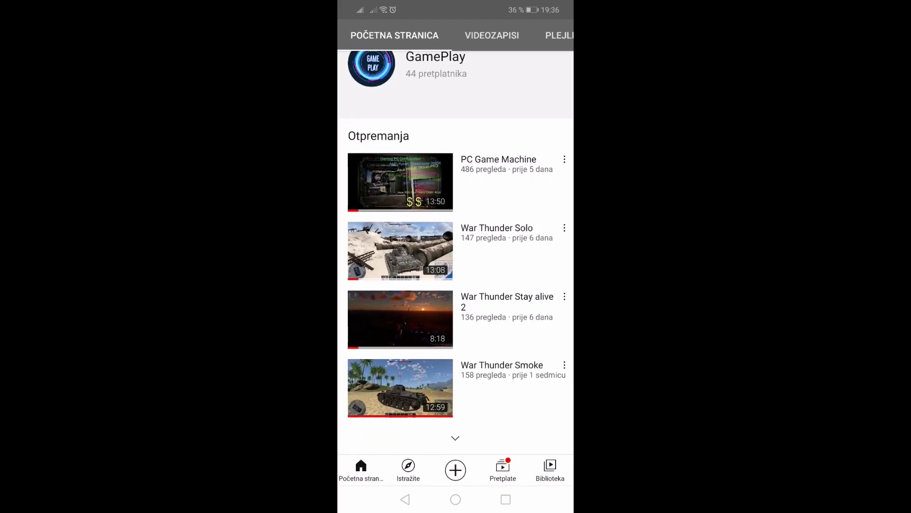
# - Show more of the GamePlay channel's uploaded videos and scroll the list
pyautogui.click(455, 437)
pyautogui.moveTo(537, 412); pyautogui.dragTo(527, 157)
pyautogui.moveTo(530, 260); pyautogui.dragTo(502, 358)
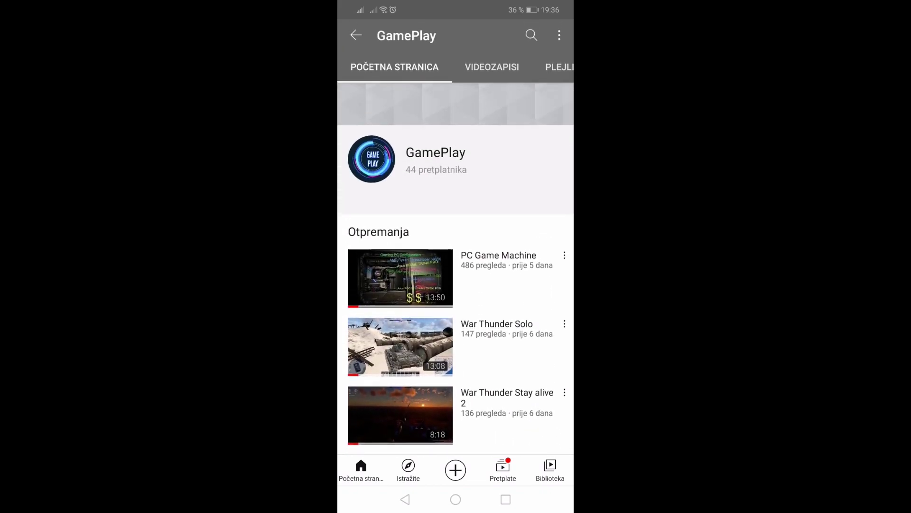